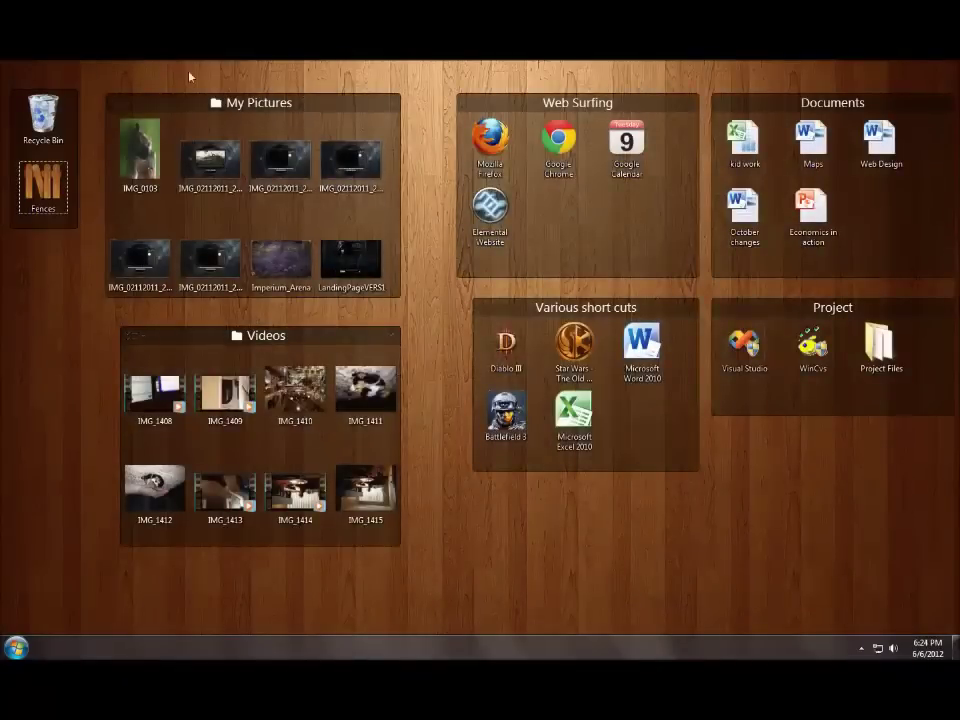
Set the fenced desktop icons to Medium icons from the desktop View menu
{"action": "right_click", "coordinate": [69, 152]}
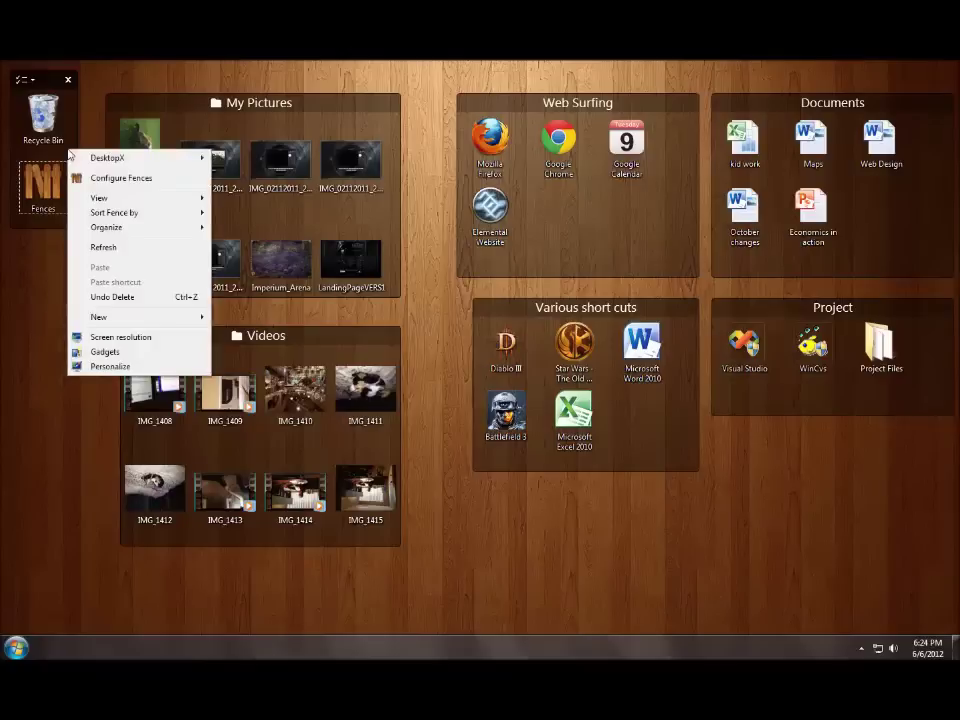
{"action": "mouse_move", "coordinate": [99, 198]}
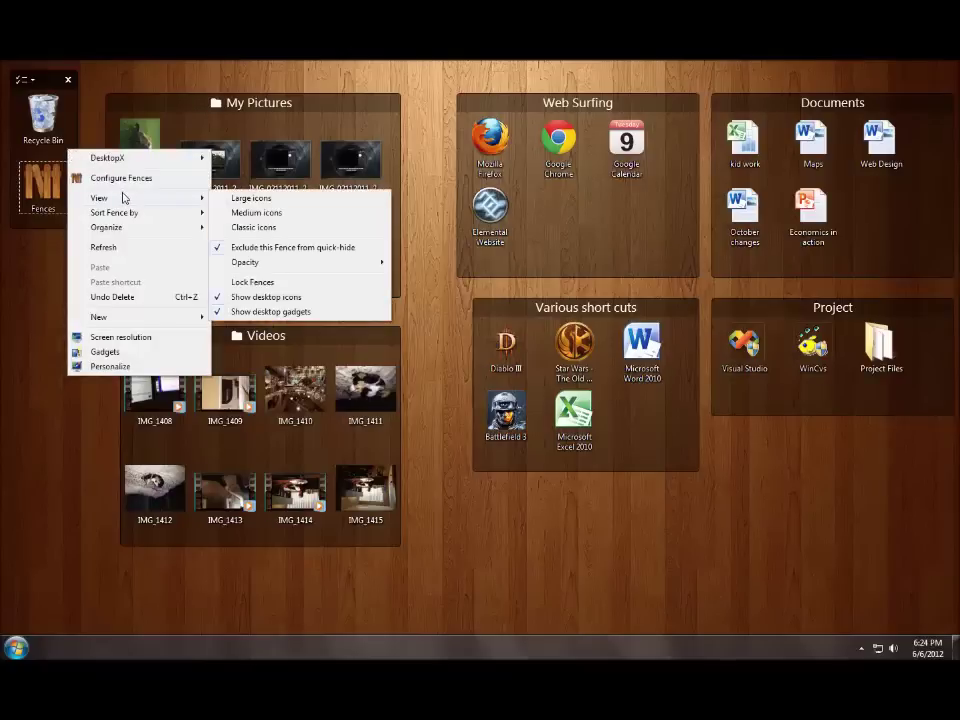
{"action": "left_click", "coordinate": [281, 212]}
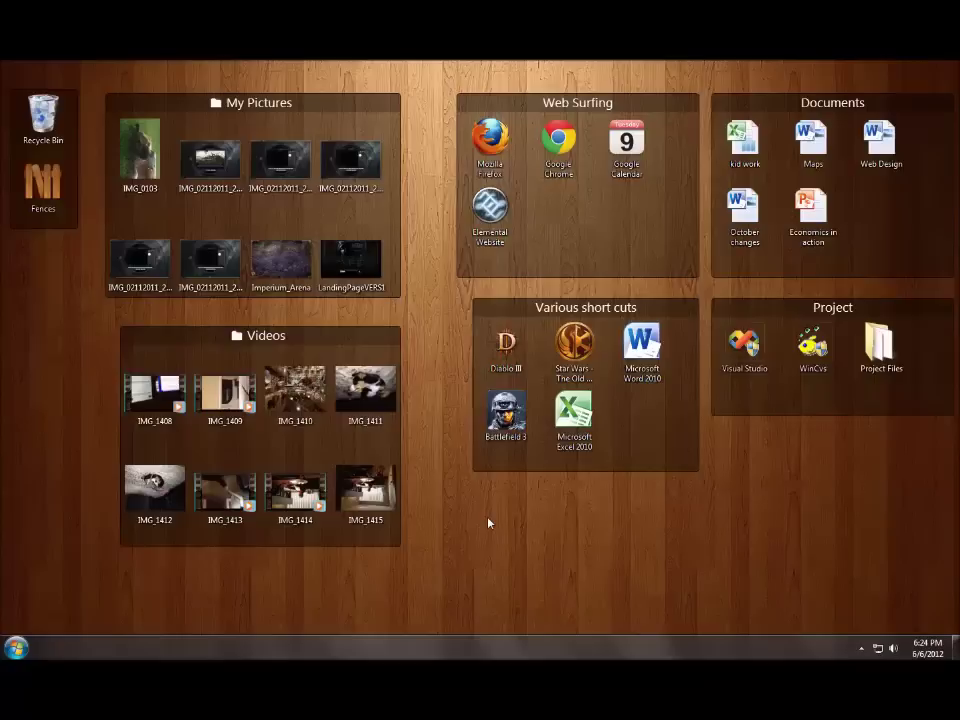
{"action": "mouse_move", "coordinate": [260, 103]}
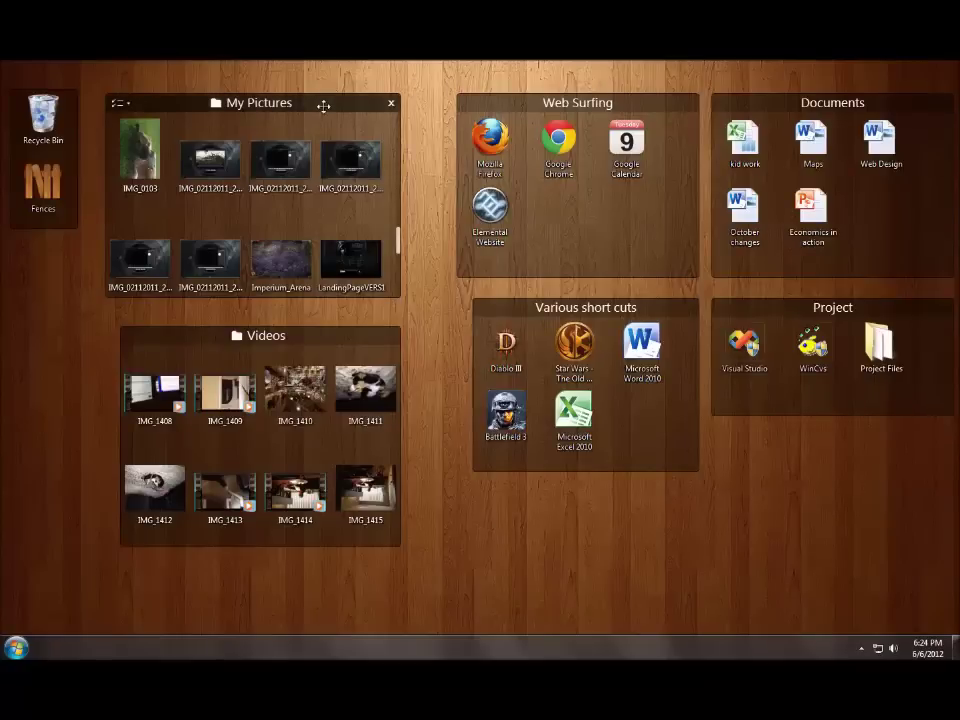
Align the My Pictures fence with the Videos fence and scroll its contents
{"action": "left_click_drag", "start_coordinate": [324, 105], "coordinate": [339, 105]}
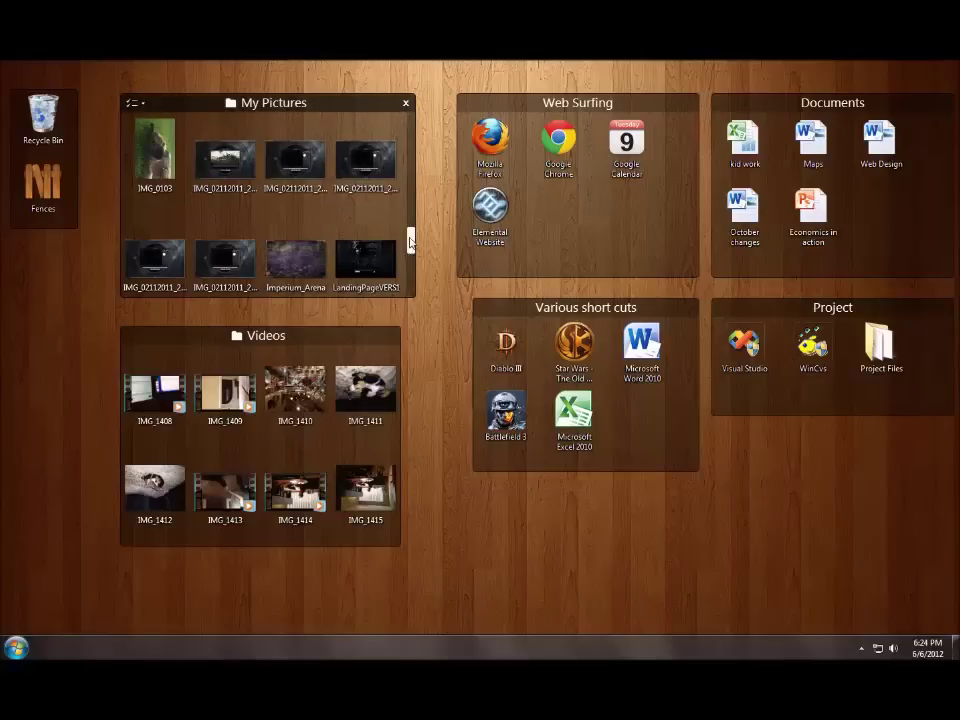
{"action": "left_click_drag", "start_coordinate": [412, 244], "coordinate": [419, 148]}
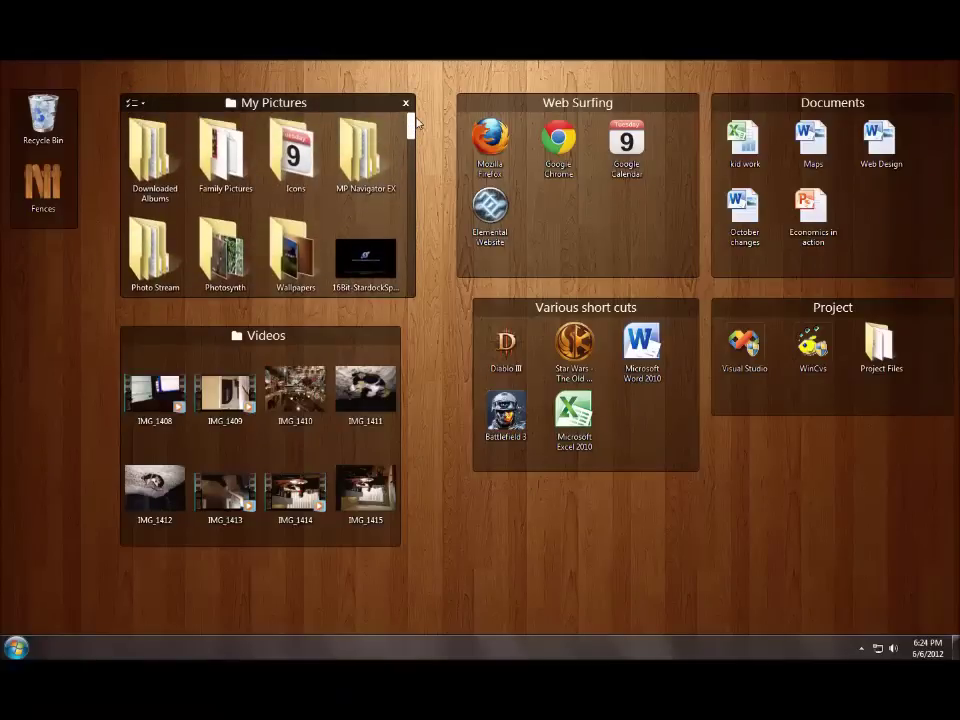
{"action": "left_click_drag", "start_coordinate": [419, 148], "coordinate": [412, 120]}
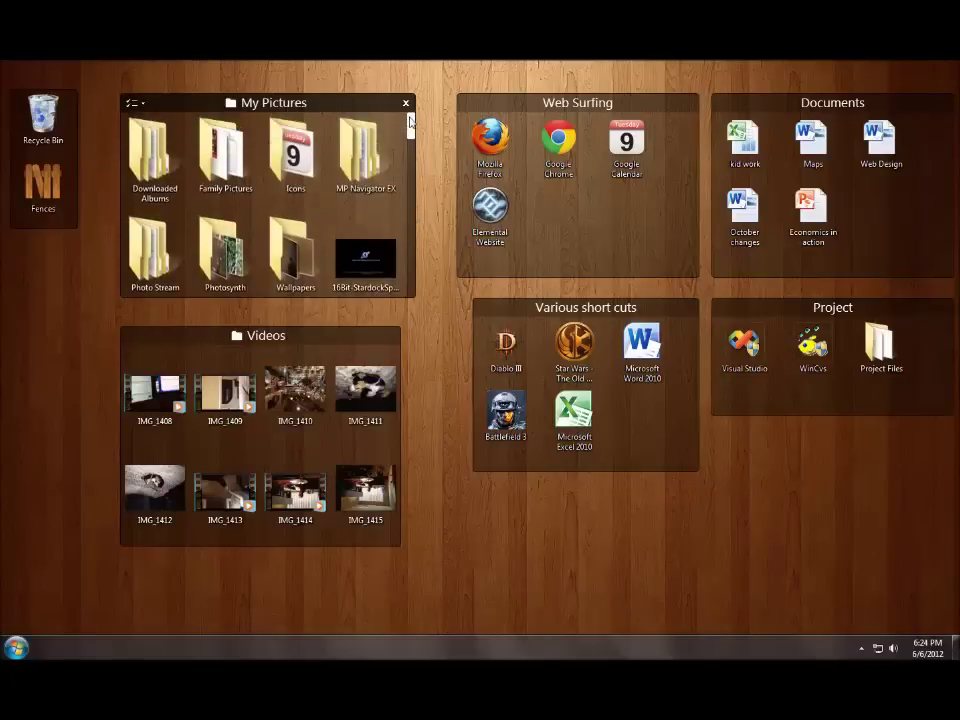
Look inside the Family Pictures folder, then close its Explorer window
{"action": "double_click", "coordinate": [224, 167]}
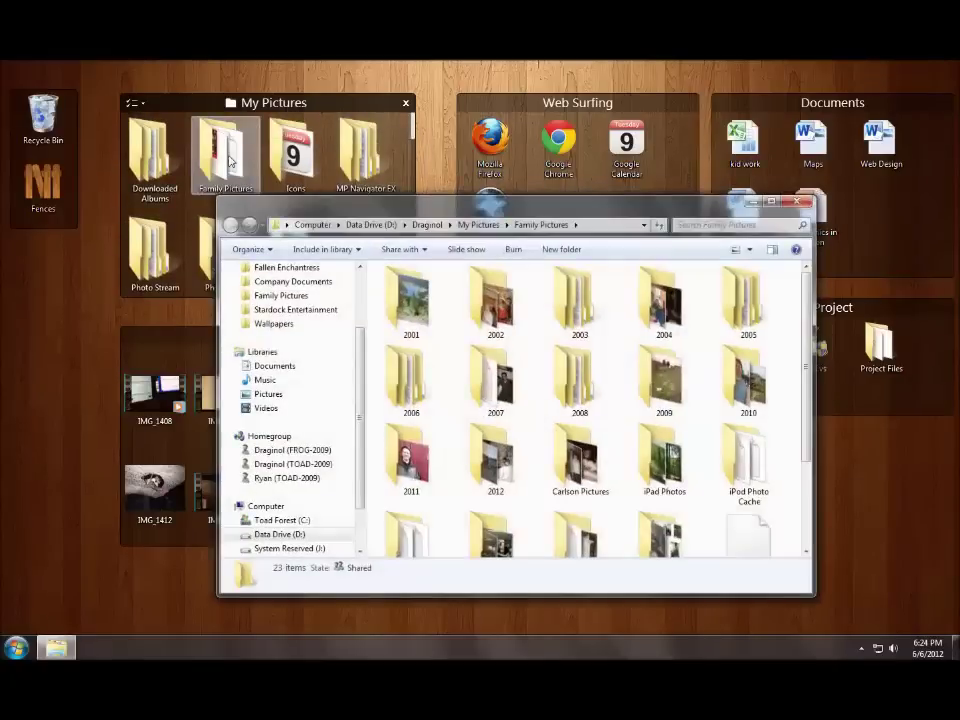
{"action": "key", "text": "alt+F4"}
{"action": "mouse_move", "coordinate": [577, 180]}
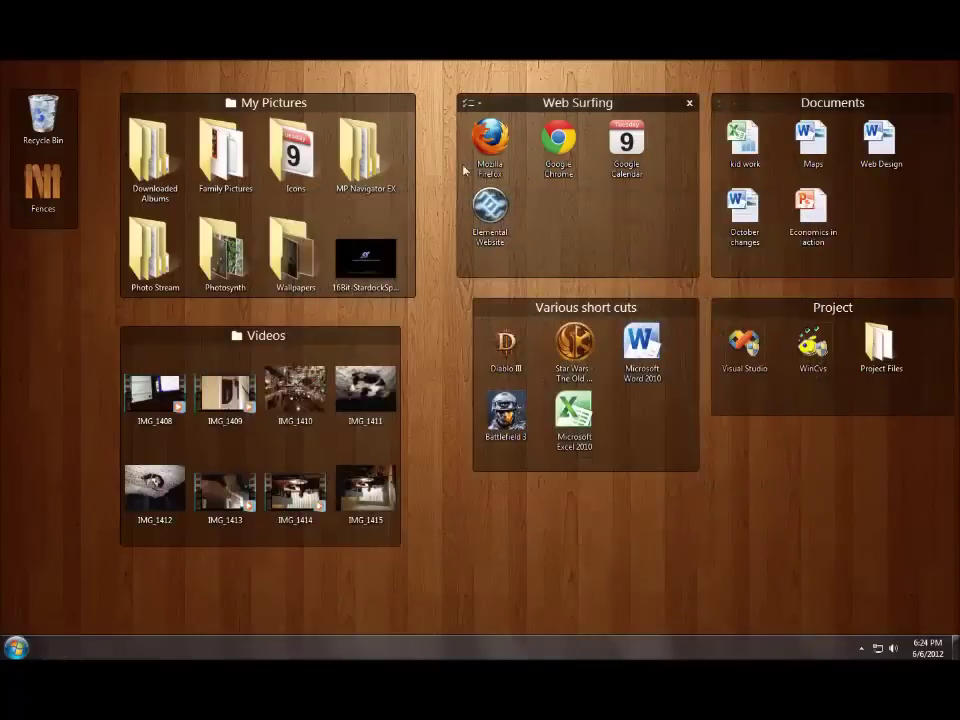
{"action": "left_click_drag", "start_coordinate": [418, 153], "coordinate": [422, 203]}
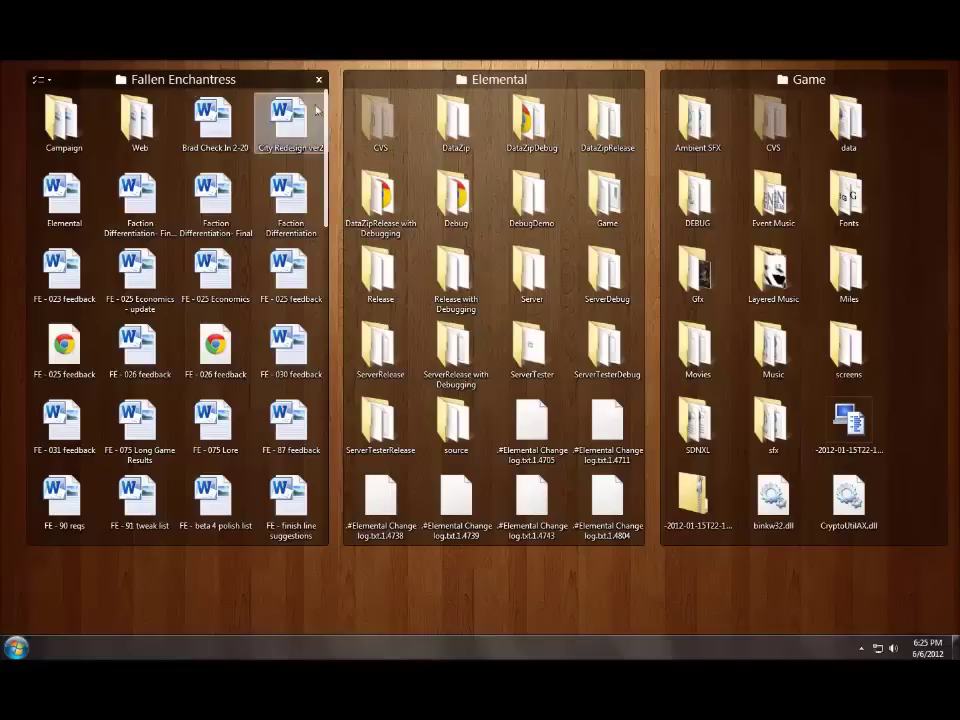
Move FE - 030 feedback into Elemental and back, then swipe to the next desktop page
{"action": "left_click_drag", "start_coordinate": [288, 120], "coordinate": [324, 132]}
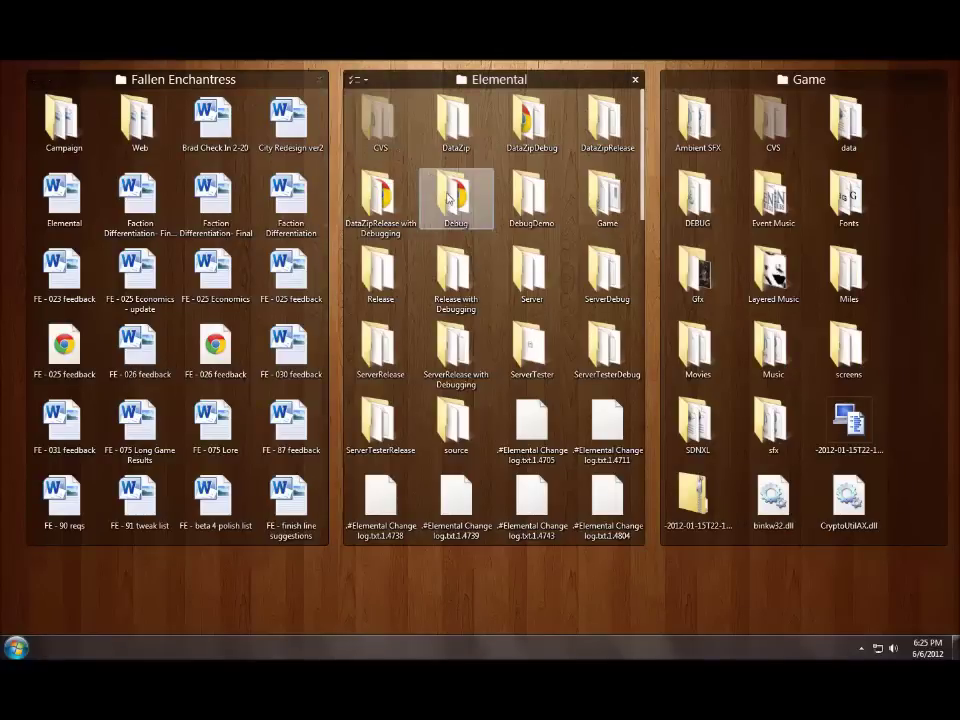
{"action": "mouse_move", "coordinate": [456, 275]}
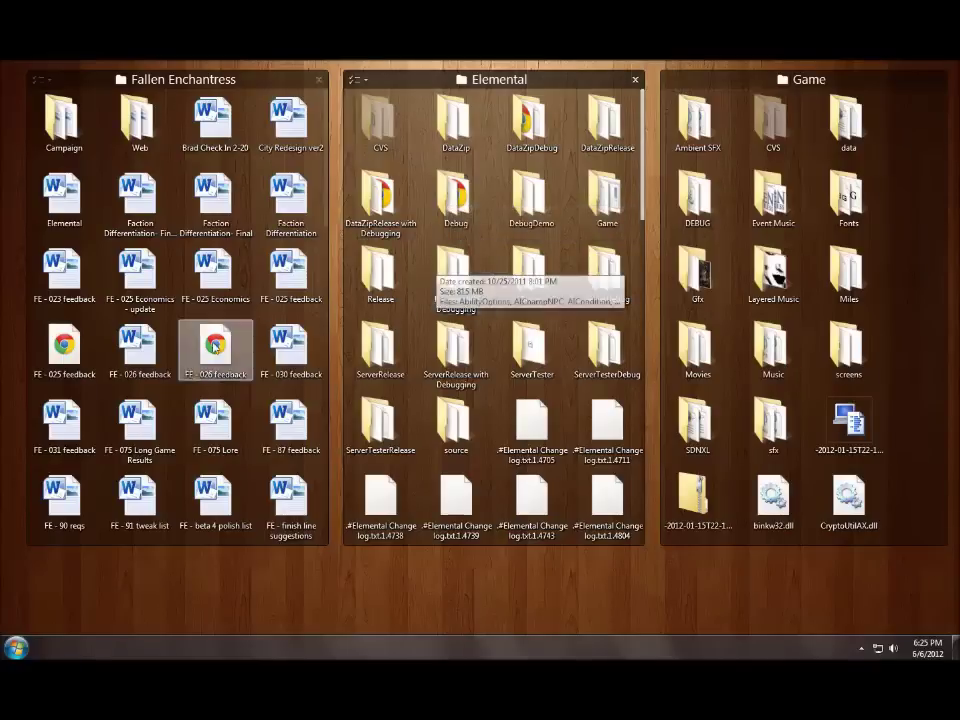
{"action": "mouse_move", "coordinate": [289, 345]}
{"action": "left_mouse_down"}
{"action": "mouse_move", "coordinate": [471, 339]}
{"action": "mouse_move", "coordinate": [491, 315]}
{"action": "left_mouse_up"}
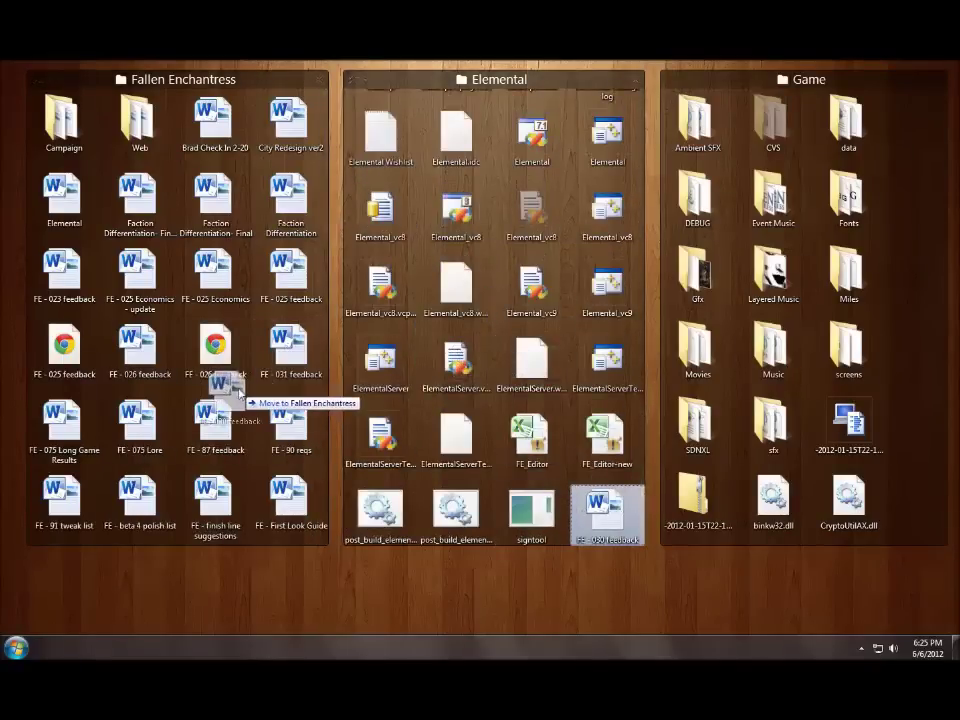
{"action": "left_click_drag", "start_coordinate": [579, 515], "coordinate": [261, 398]}
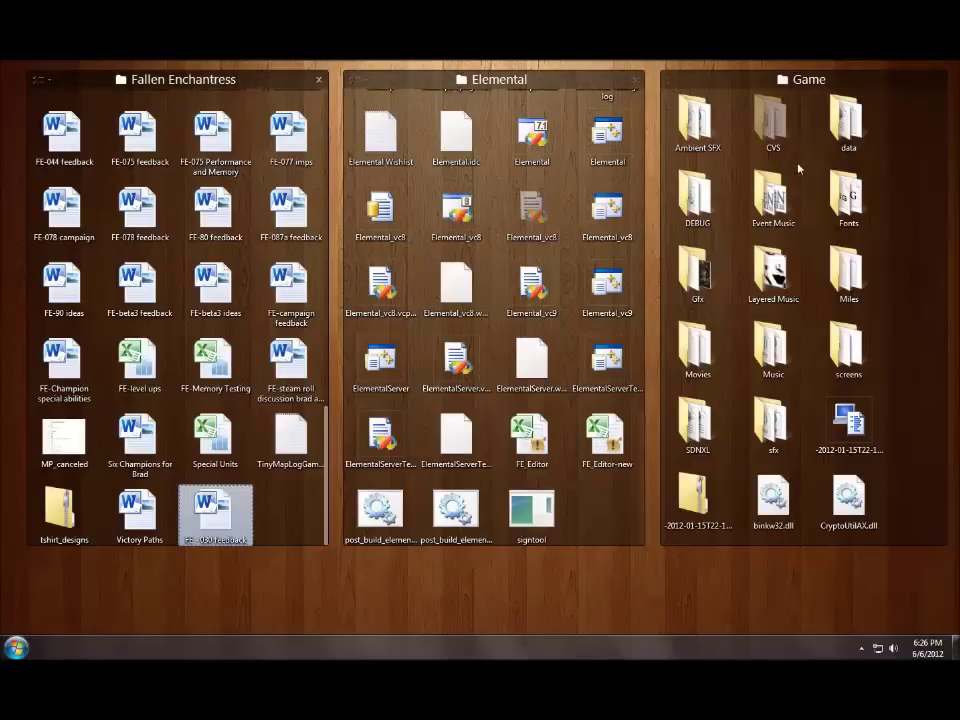
{"action": "mouse_move", "coordinate": [777, 300]}
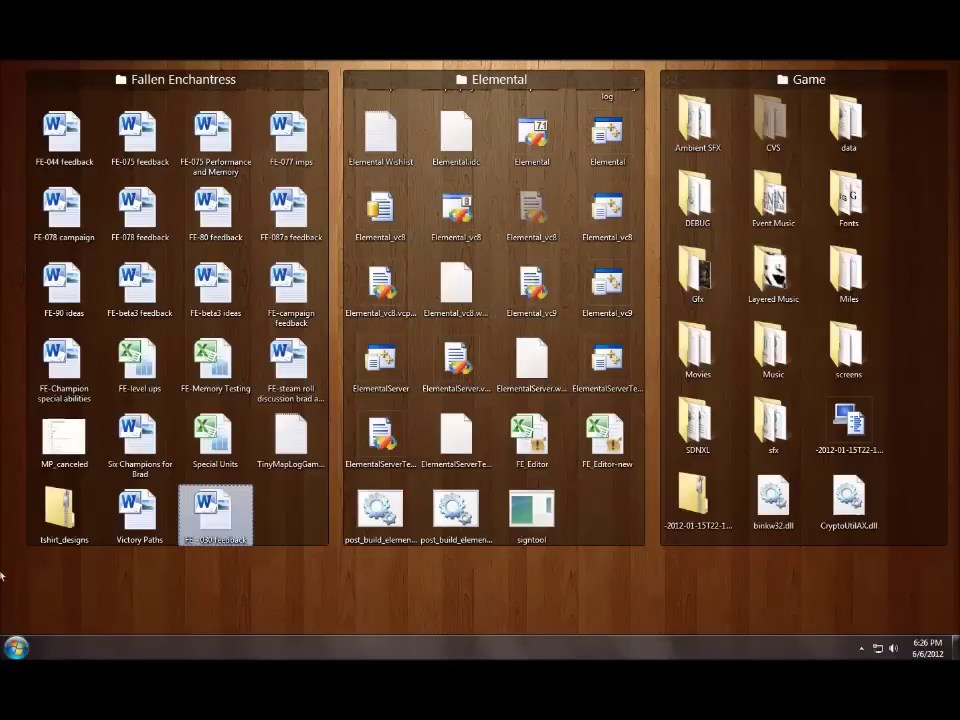
{"action": "left_click_drag", "start_coordinate": [105, 570], "coordinate": [900, 565]}
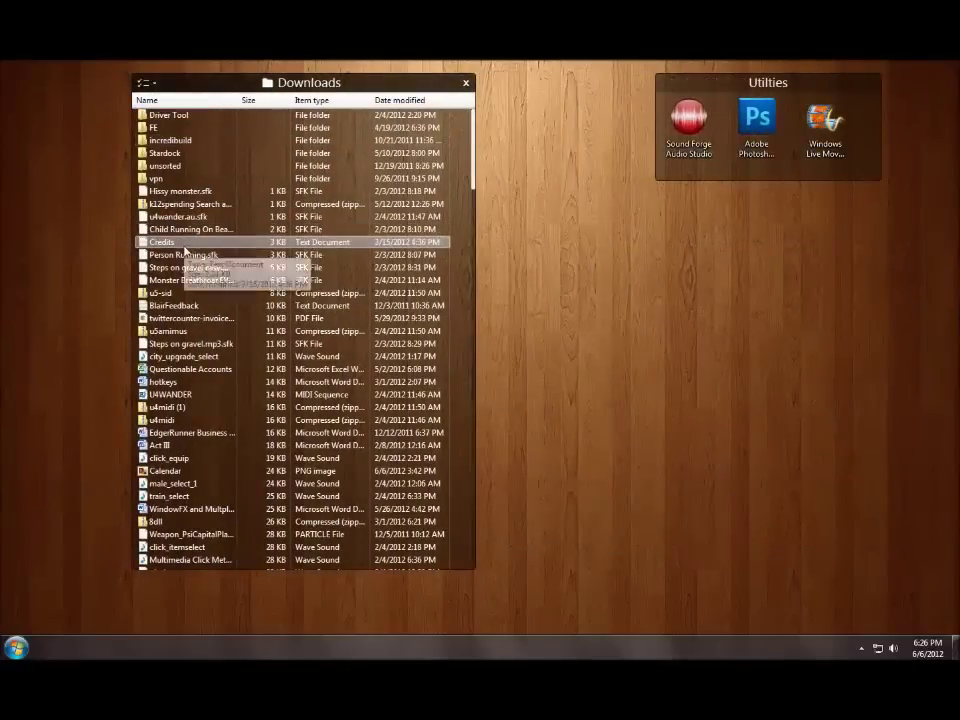
Try list and large icons for the Downloads fence, ending in details view
{"action": "left_click", "coordinate": [150, 85]}
{"action": "mouse_move", "coordinate": [168, 135]}
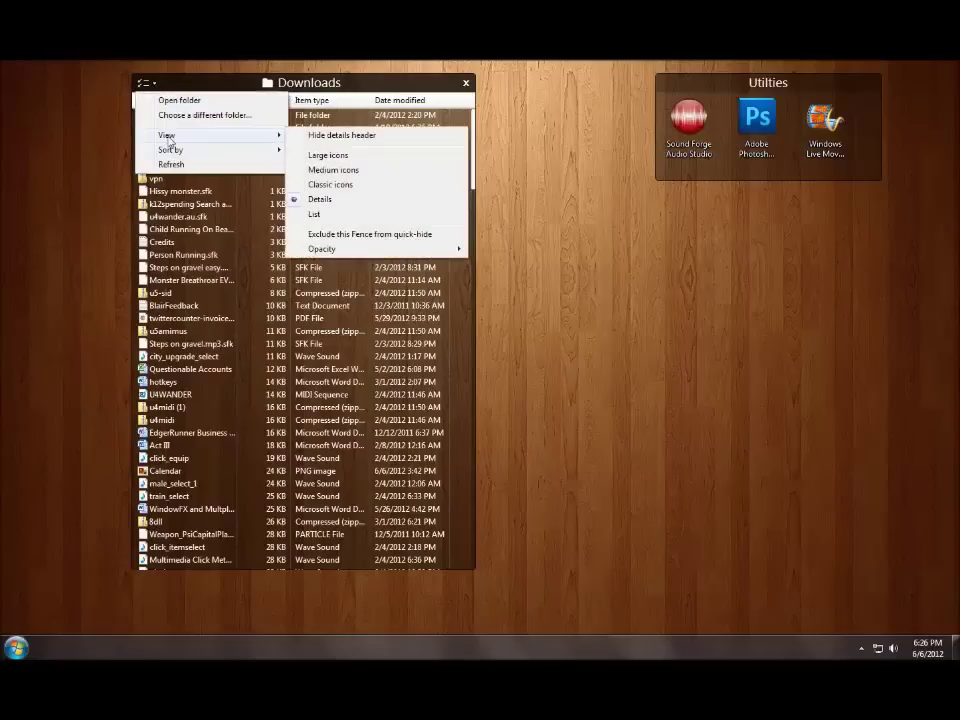
{"action": "left_click", "coordinate": [316, 214]}
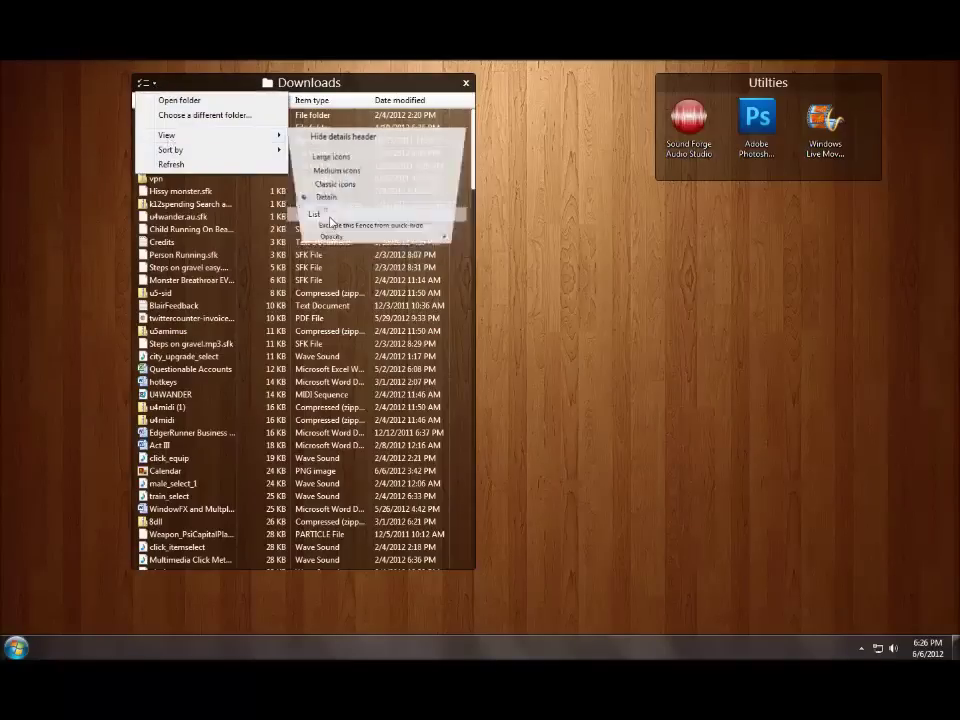
{"action": "left_click", "coordinate": [151, 85]}
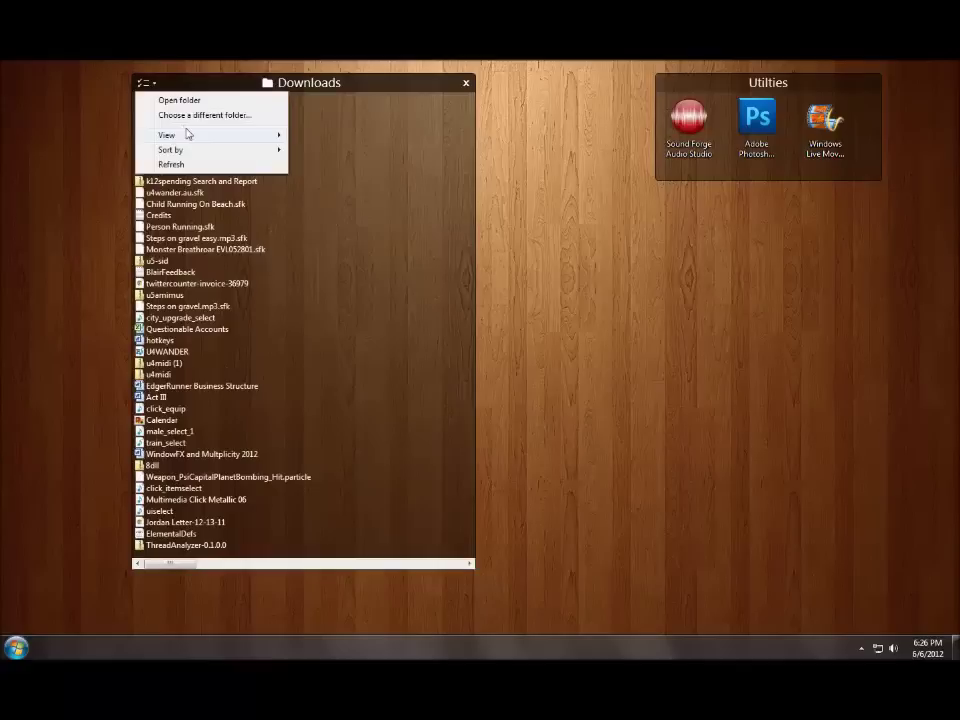
{"action": "left_click", "coordinate": [302, 135]}
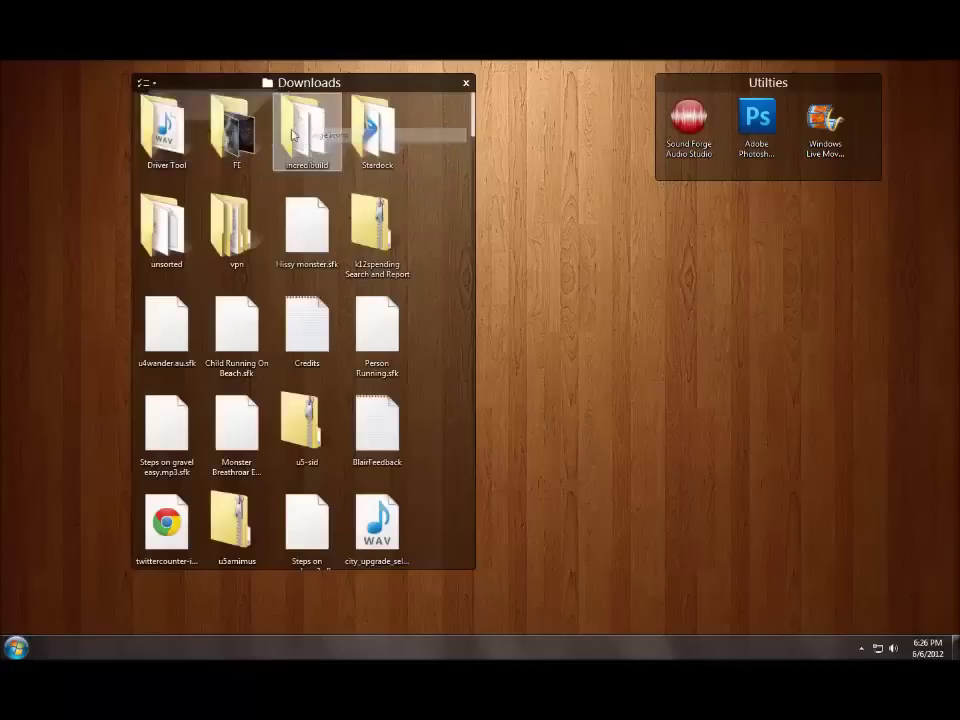
{"action": "left_click", "coordinate": [150, 84]}
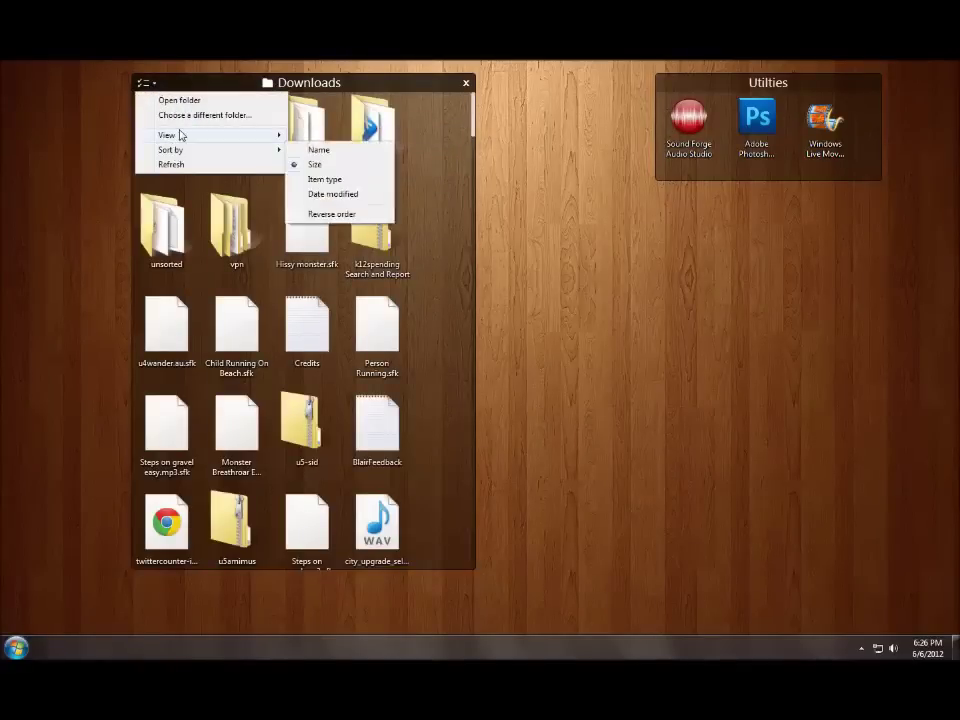
{"action": "mouse_move", "coordinate": [167, 134]}
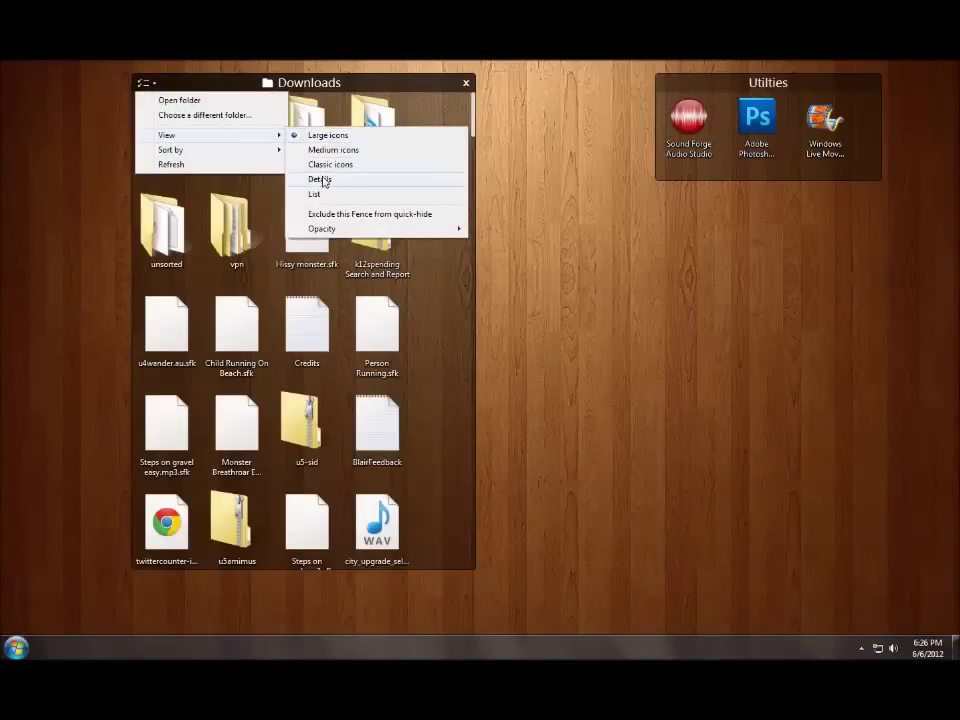
{"action": "left_click", "coordinate": [320, 179]}
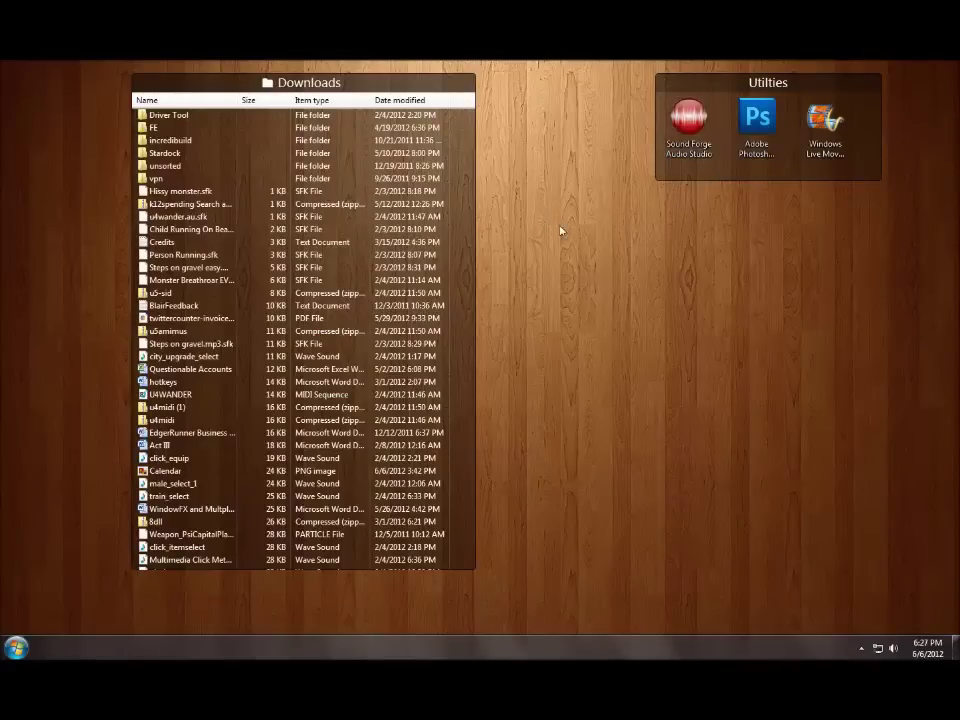
Create a folder-view fence of the Stardock folder below the Utilities fence
{"action": "left_click_drag", "start_coordinate": [552, 217], "coordinate": [822, 420]}
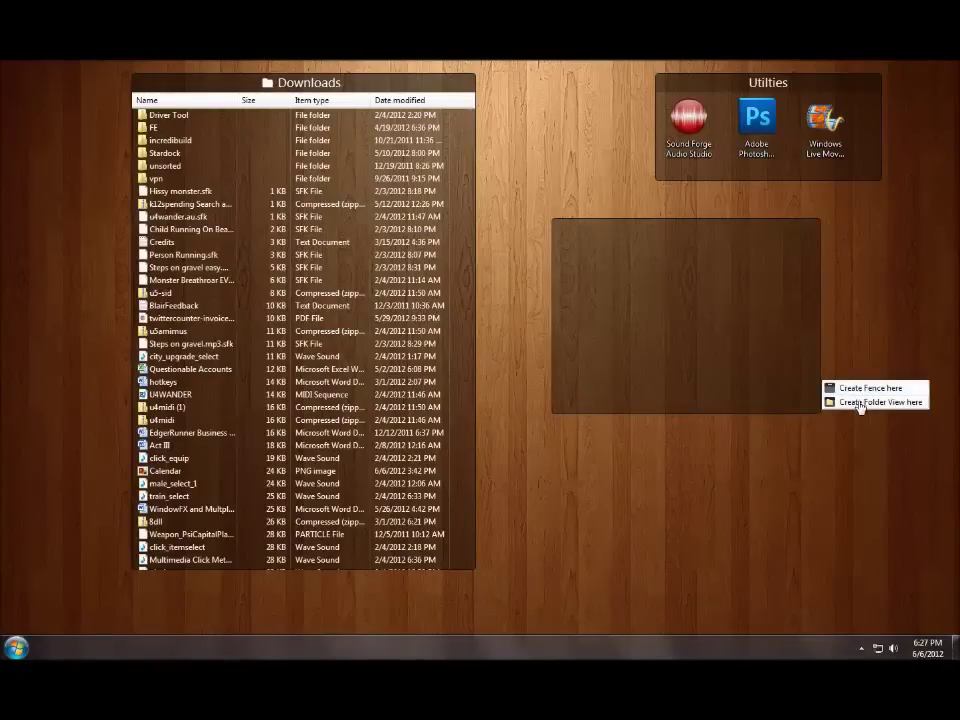
{"action": "left_click", "coordinate": [859, 403]}
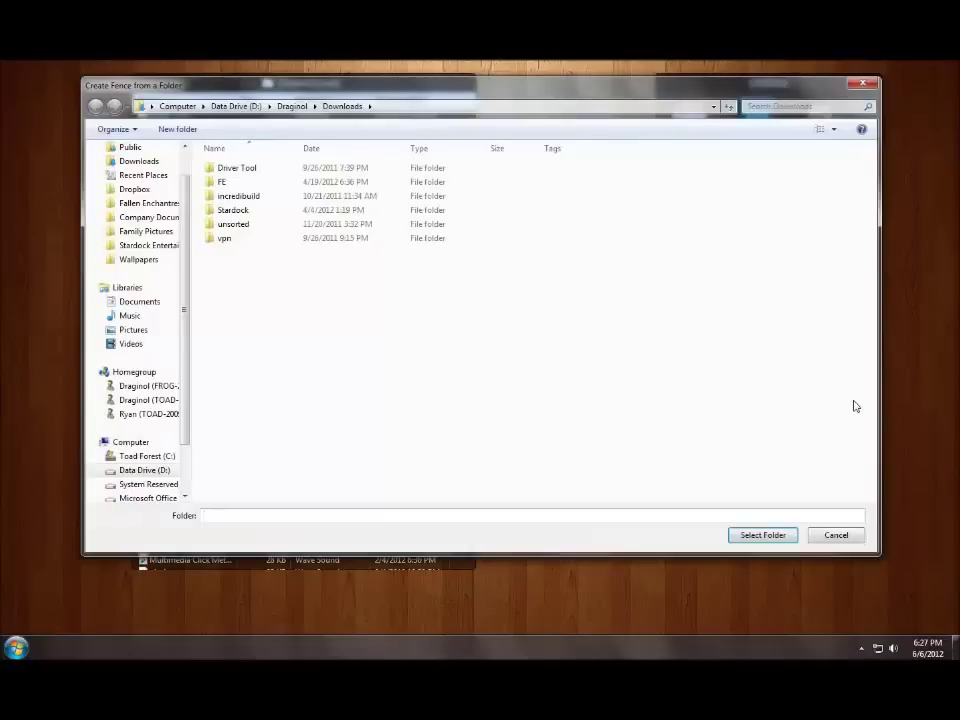
{"action": "double_click", "coordinate": [238, 212]}
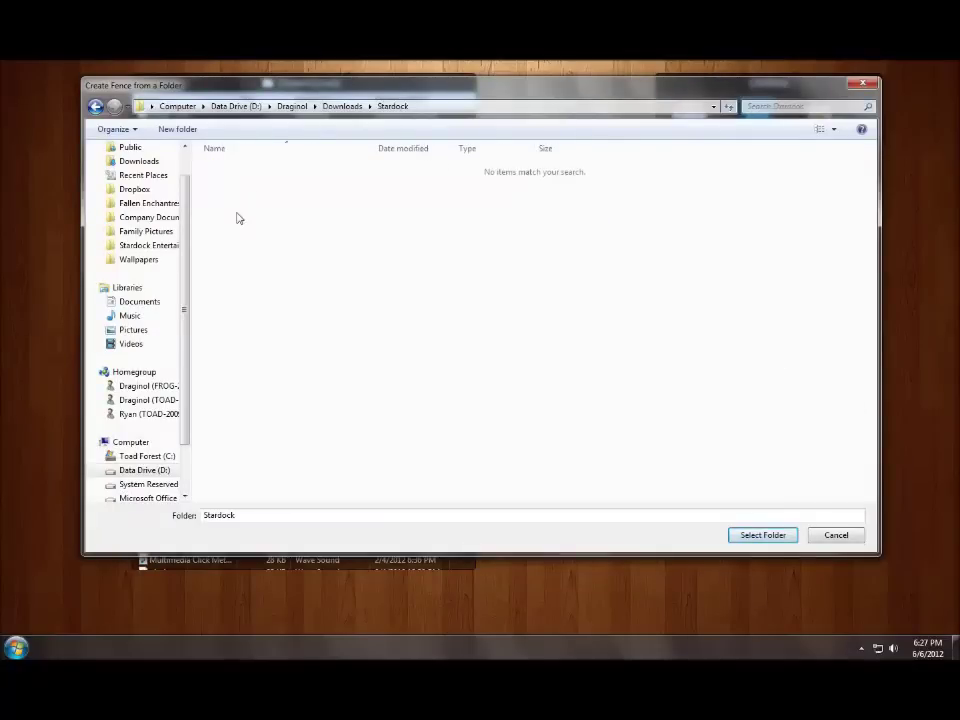
{"action": "left_click", "coordinate": [752, 538]}
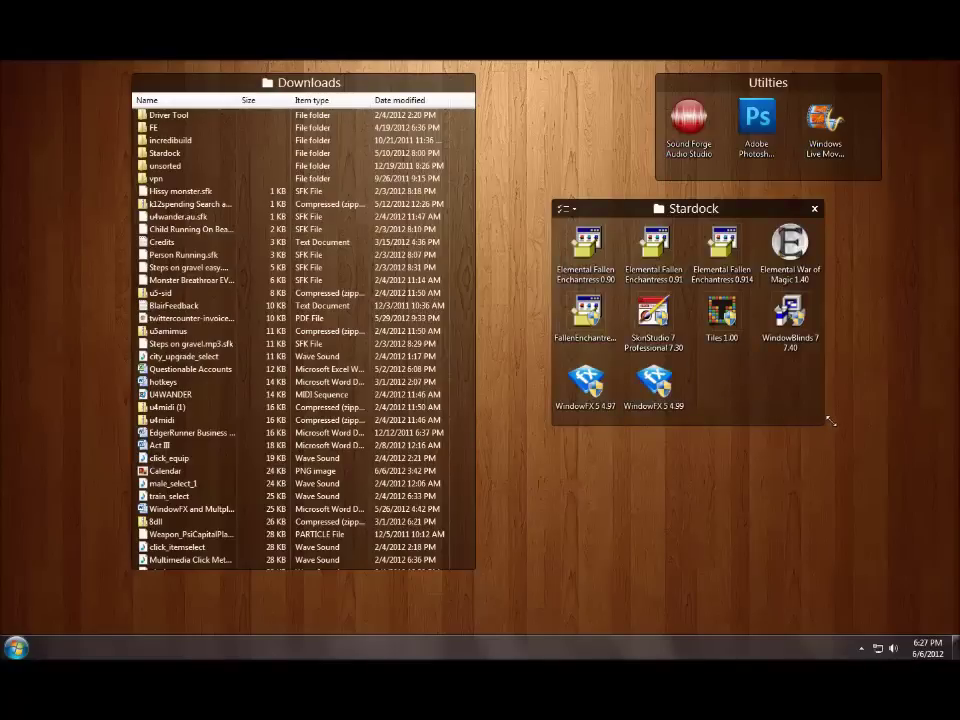
{"action": "mouse_move", "coordinate": [639, 210]}
{"action": "left_mouse_down"}
{"action": "mouse_move", "coordinate": [671, 208]}
{"action": "mouse_move", "coordinate": [663, 209]}
{"action": "left_mouse_up"}
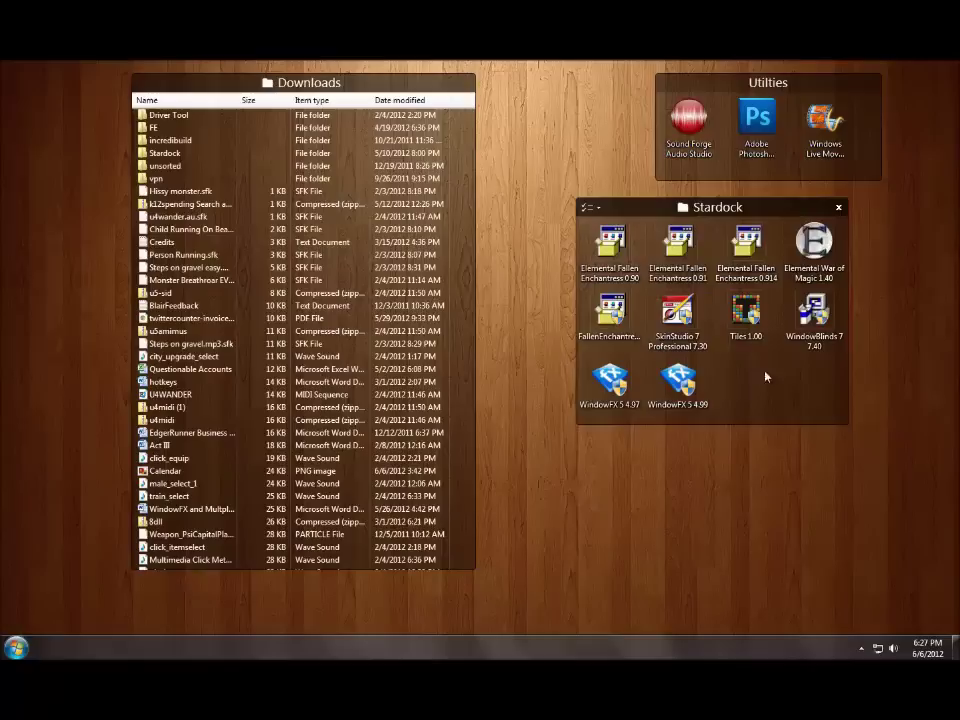
Create a new plain fence titled 'Thing' in a marked area
{"action": "left_click_drag", "start_coordinate": [672, 490], "coordinate": [785, 563]}
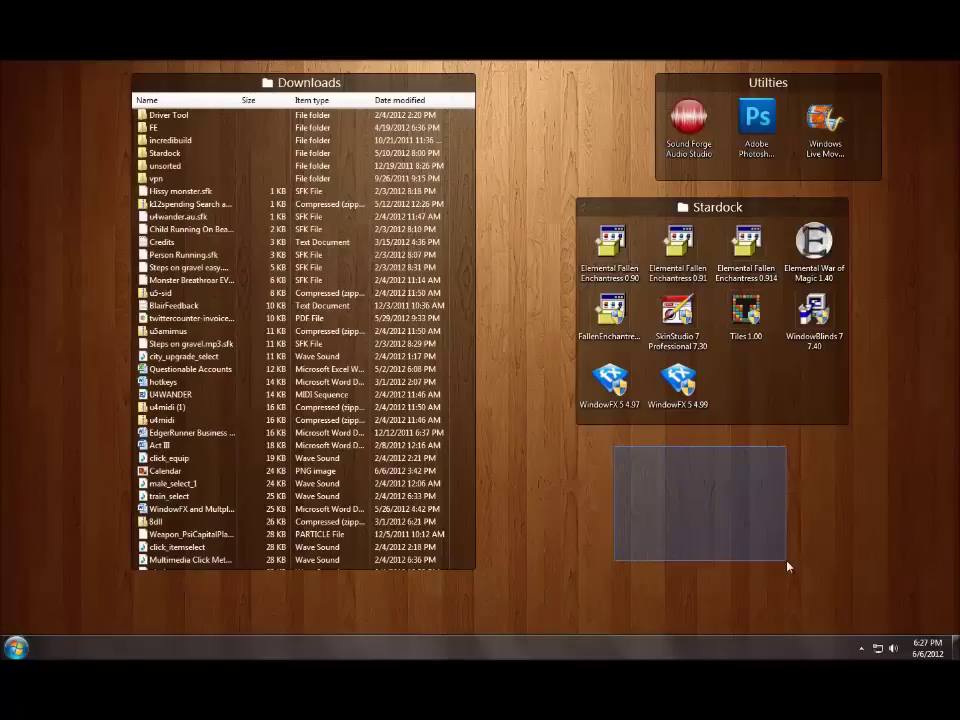
{"action": "left_click", "coordinate": [812, 536]}
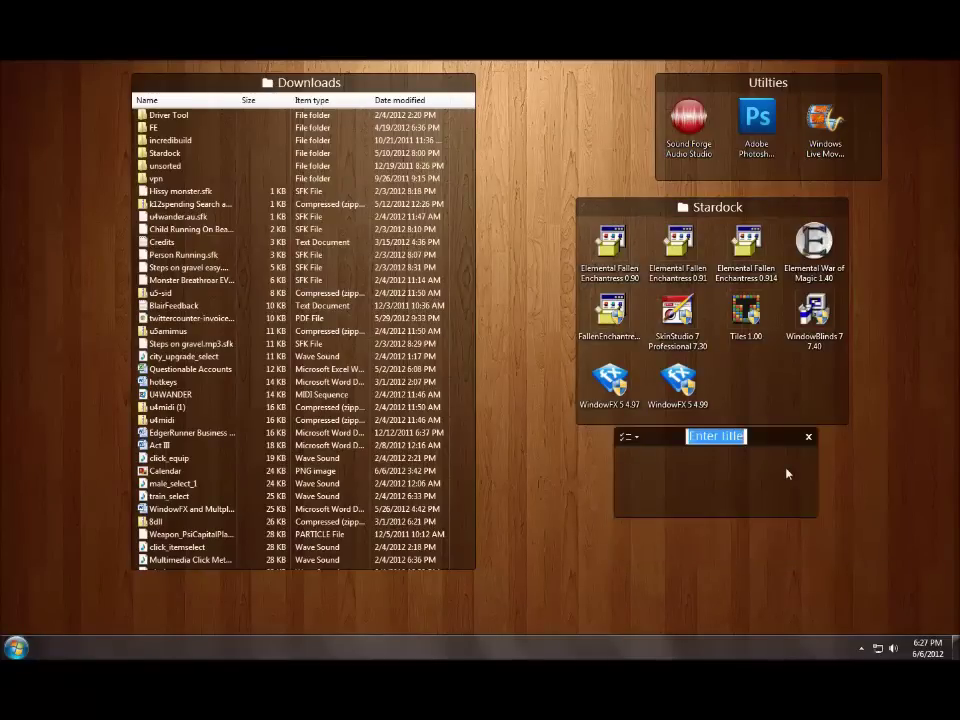
{"action": "type", "text": "Thing"}
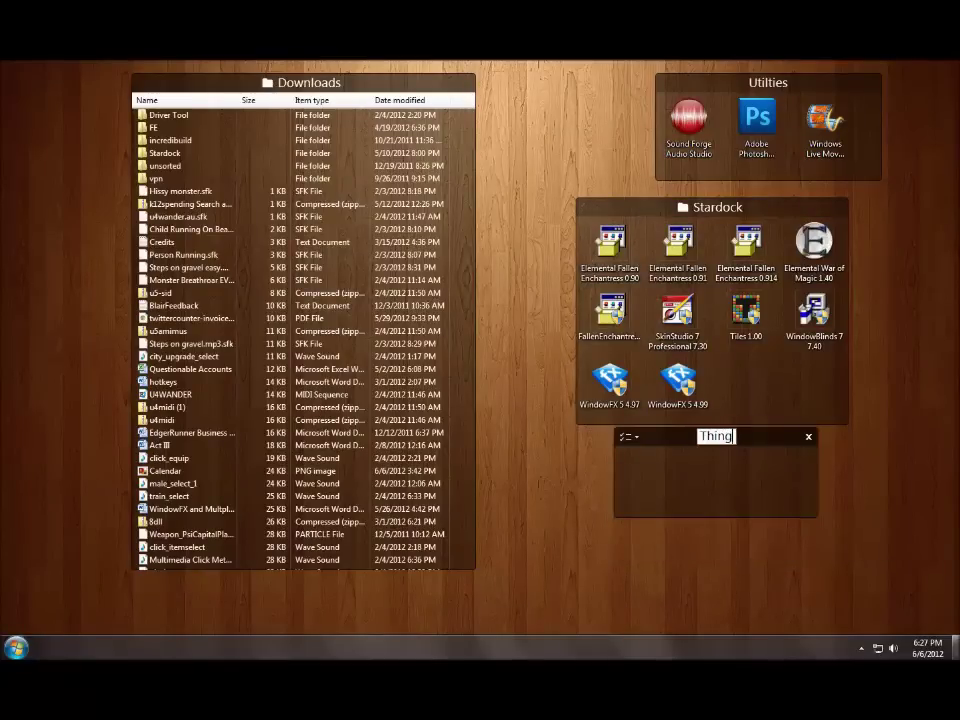
{"action": "key", "text": "Return"}
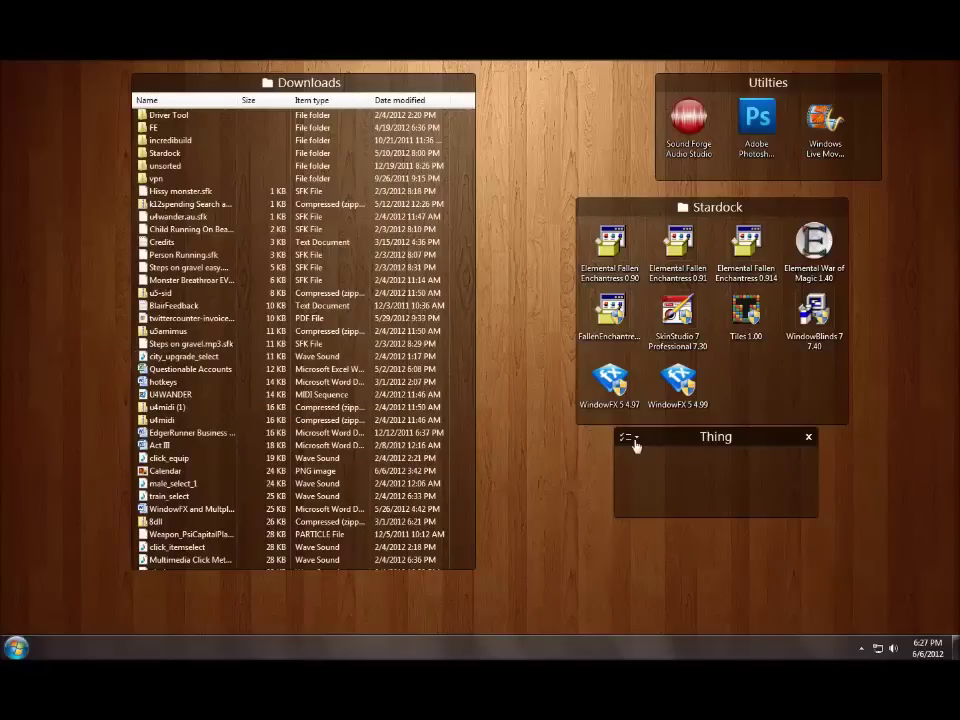
Check the Thing fence's sorting rules without changes, then move the fence down slightly
{"action": "left_click", "coordinate": [628, 438]}
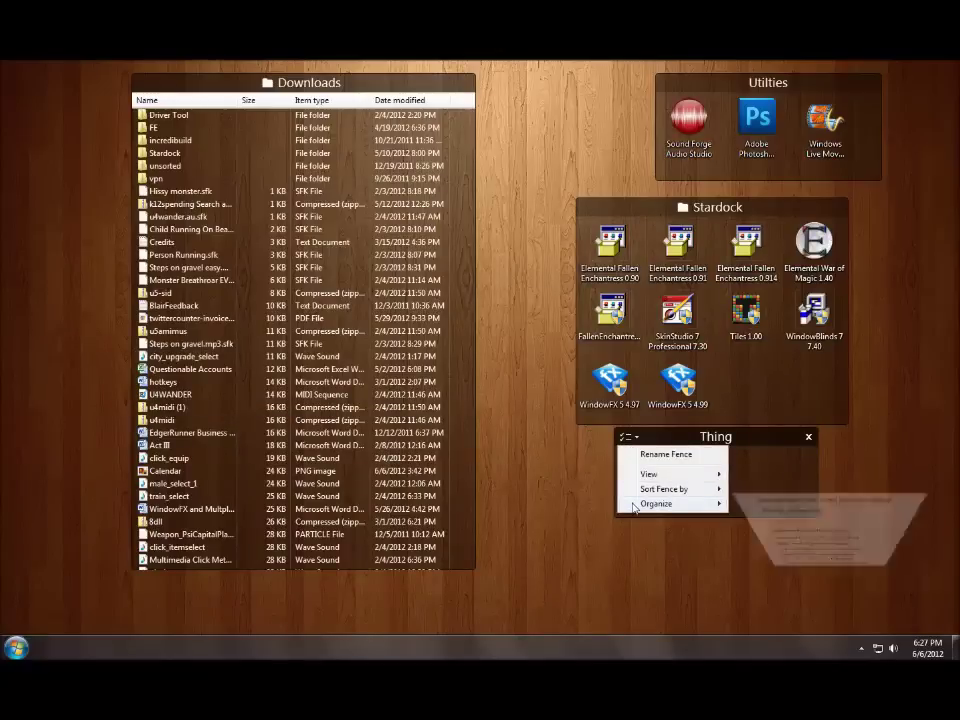
{"action": "mouse_move", "coordinate": [657, 503]}
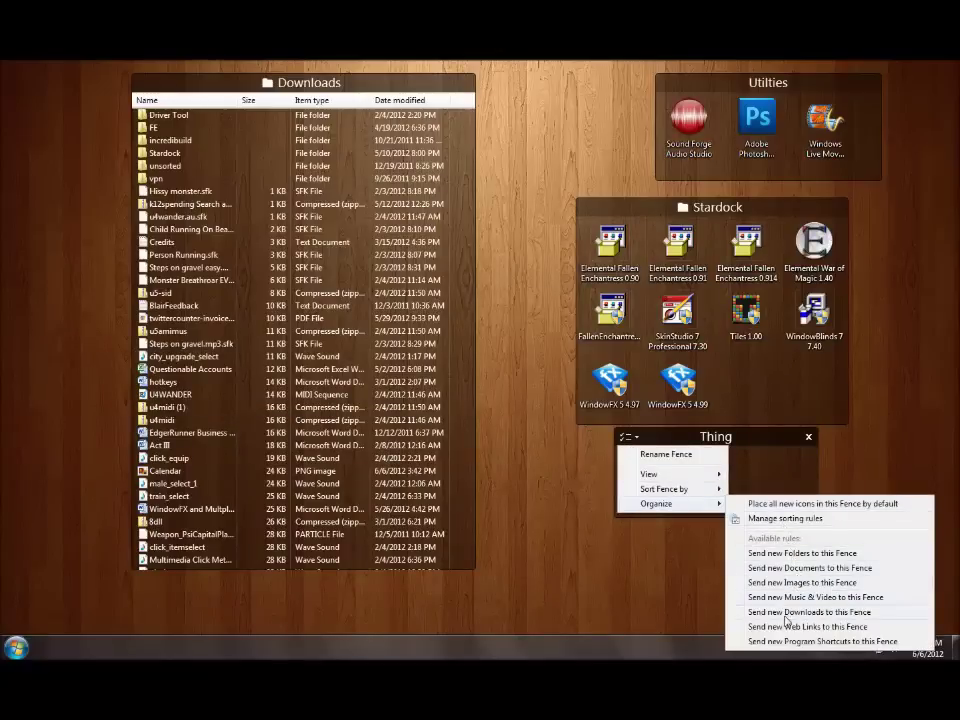
{"action": "left_click", "coordinate": [776, 519]}
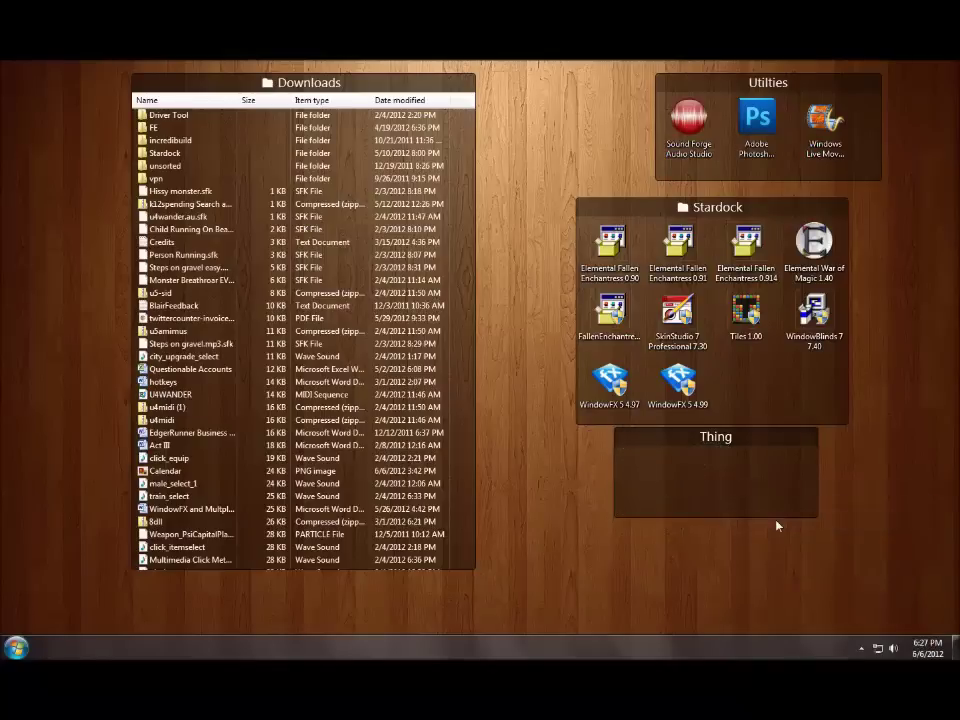
{"action": "scroll", "coordinate": [439, 371], "scroll_direction": "down", "scroll_amount": 3}
{"action": "scroll", "coordinate": [475, 408], "scroll_direction": "up", "scroll_amount": 3}
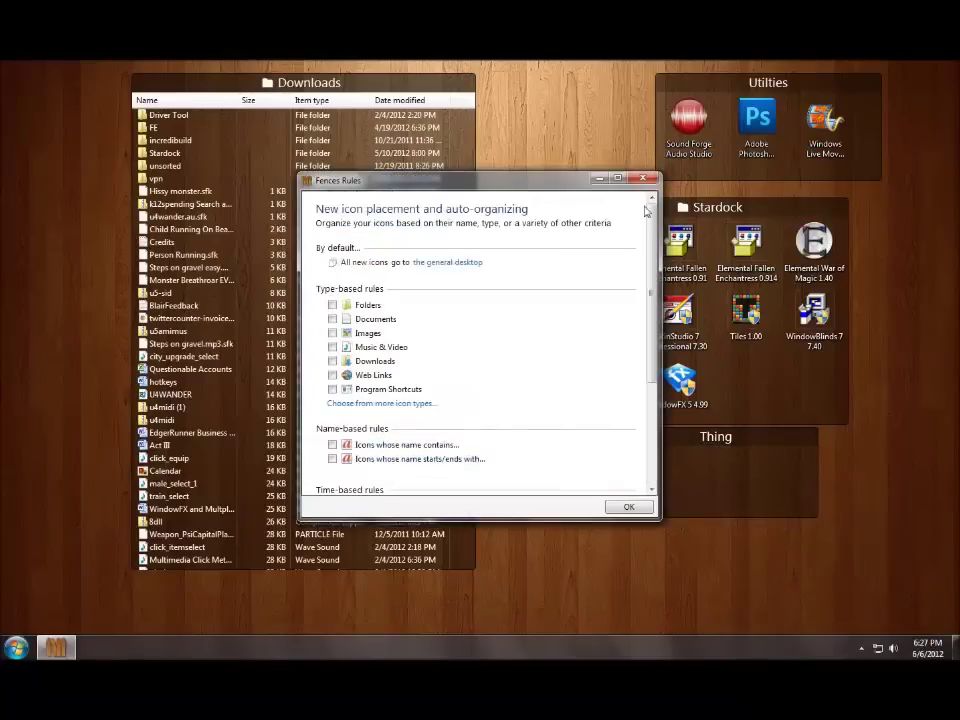
{"action": "left_click", "coordinate": [643, 178]}
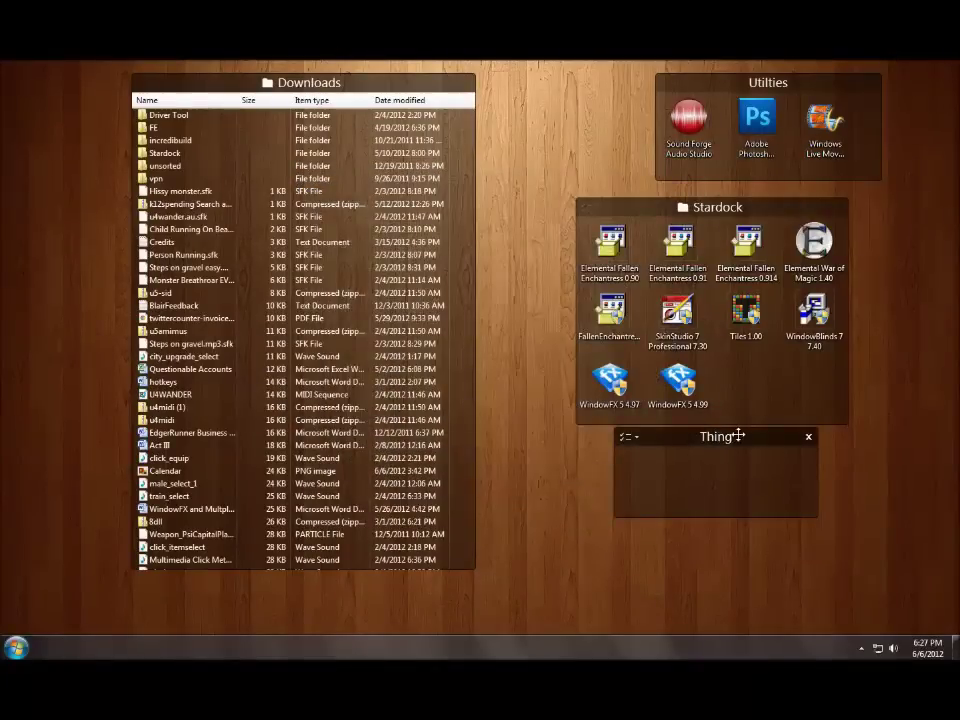
{"action": "left_click_drag", "start_coordinate": [738, 434], "coordinate": [750, 460]}
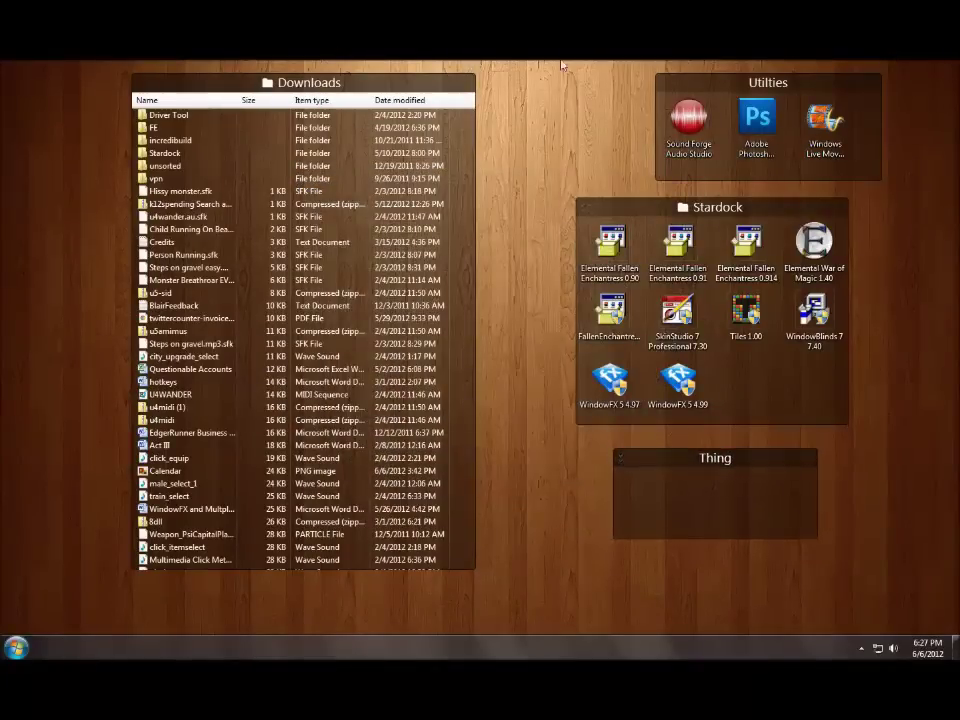
Slide through two desktop pages to reach the My Pictures and Videos fences
{"action": "left_click_drag", "start_coordinate": [620, 120], "coordinate": [492, 120]}
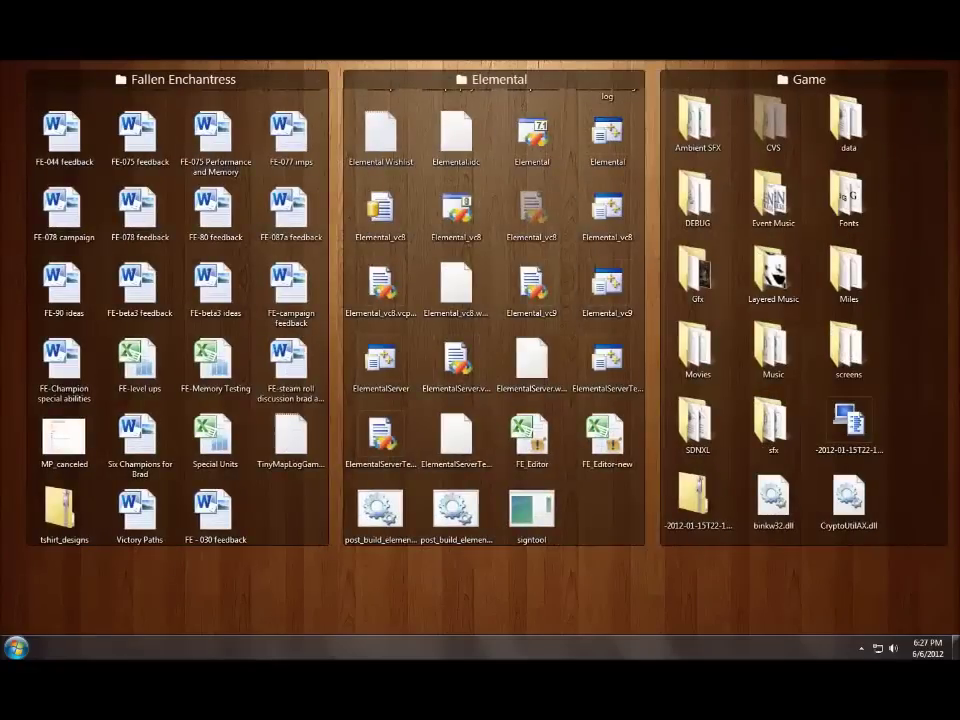
{"action": "left_click_drag", "start_coordinate": [947, 190], "coordinate": [80, 148]}
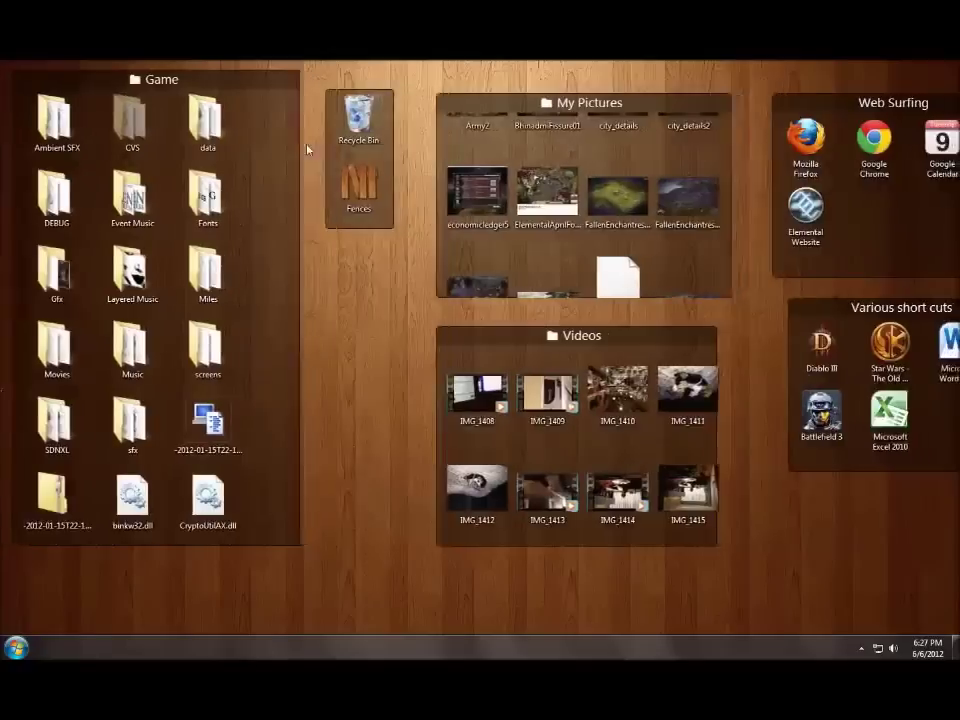